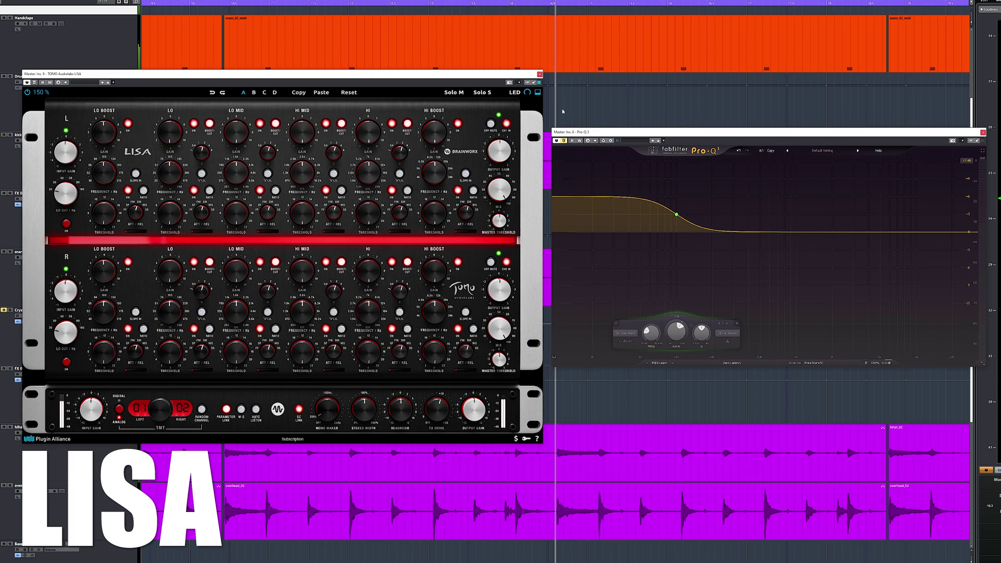
Compare LISA's low boost with the Pro-Q 3 low shelf during playback by switching the bypass of each plug-in.
left_click(35, 83)
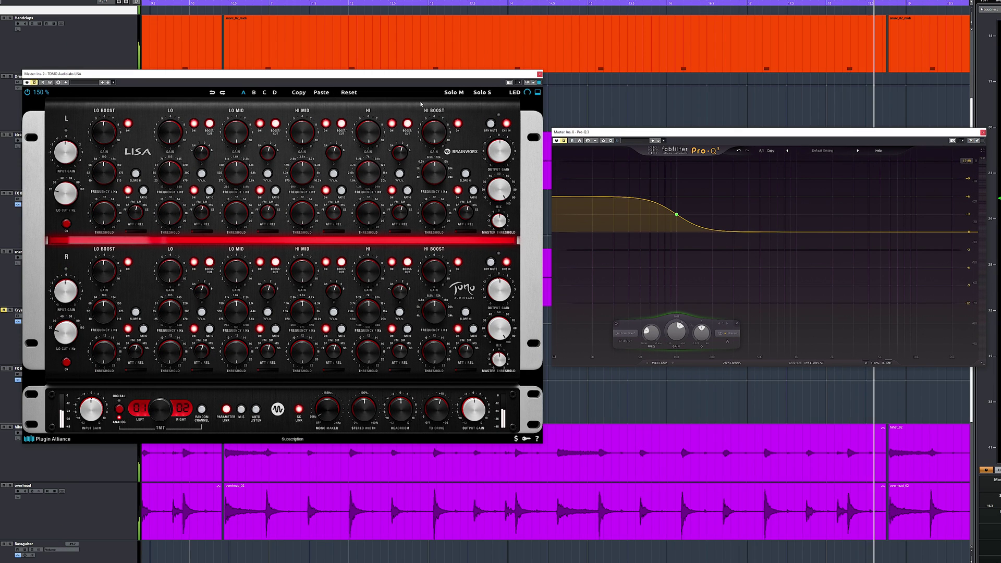
left_click(564, 140)
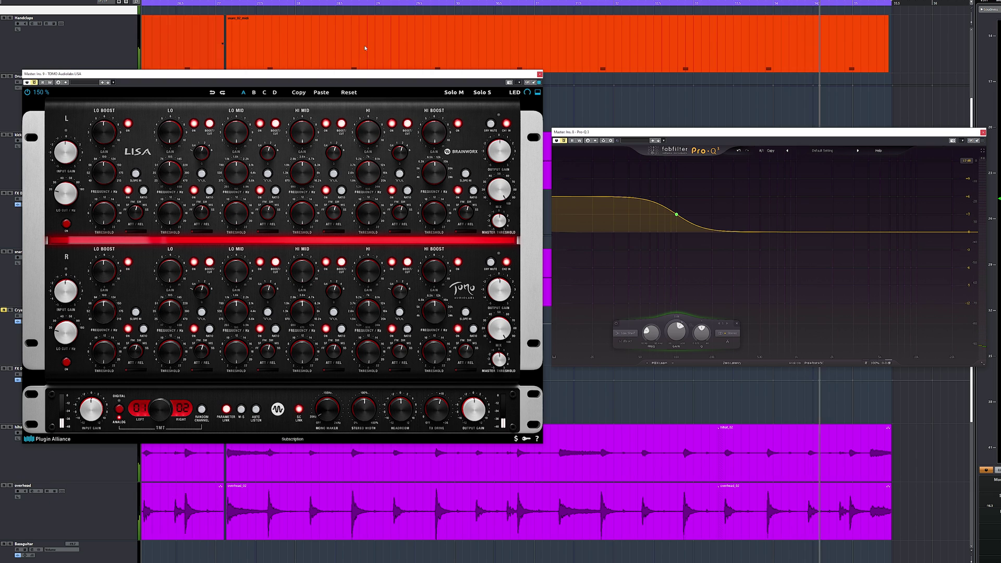
left_click(564, 141)
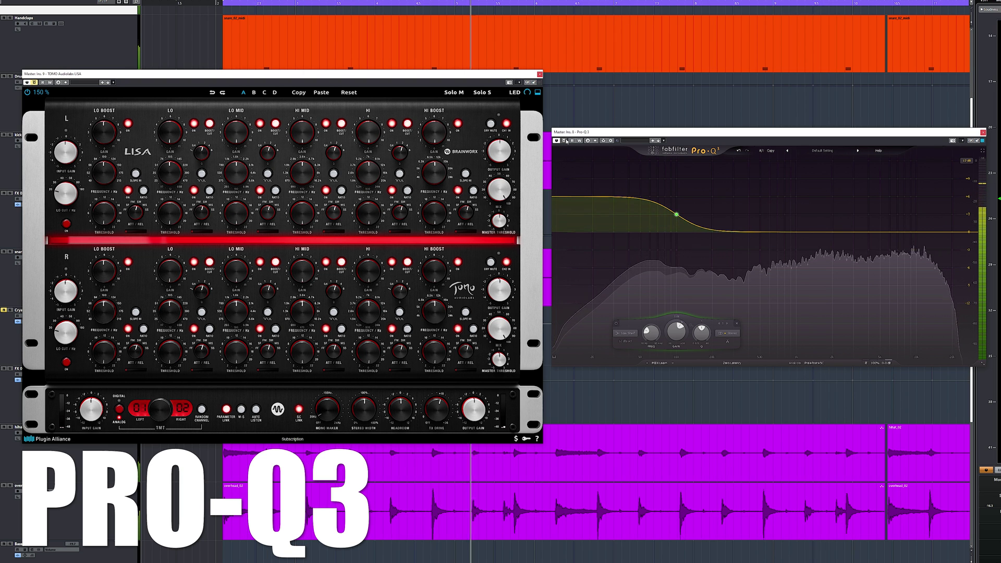
left_click(564, 140)
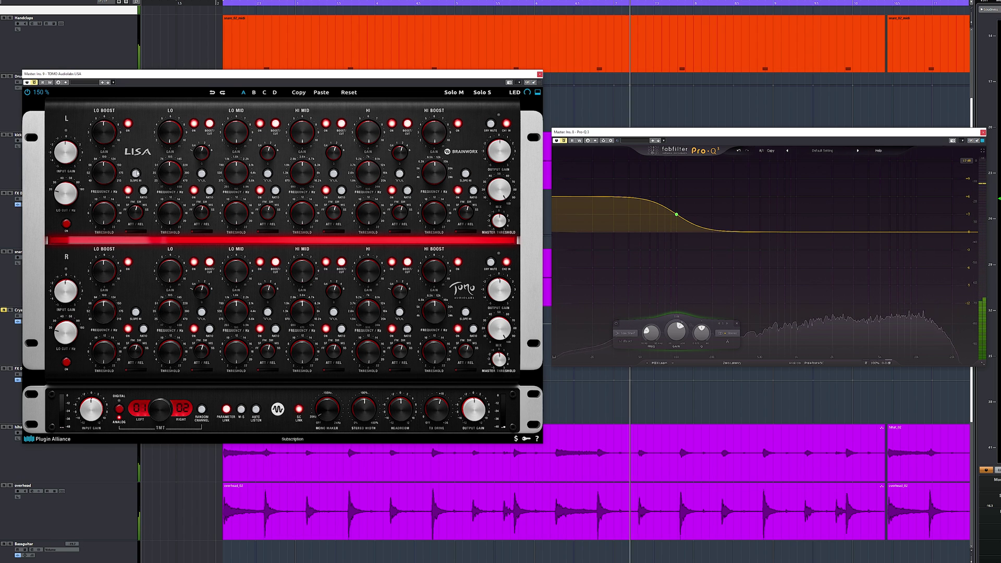
Audition LISA with the Lo Boost band's Slope Hi option enabled, and return the band to its normal slope.
left_click(135, 174)
left_click(35, 82)
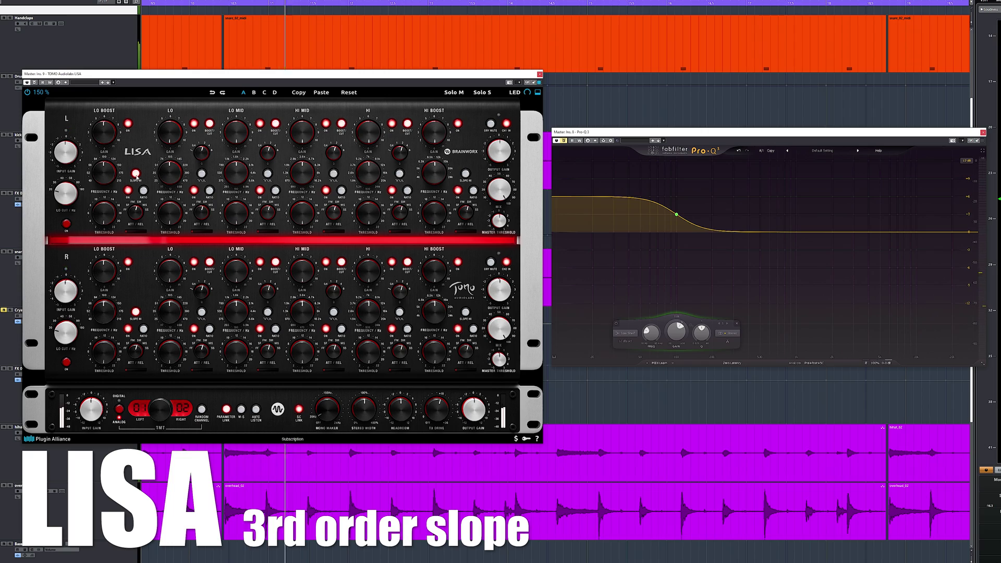
left_click(136, 173)
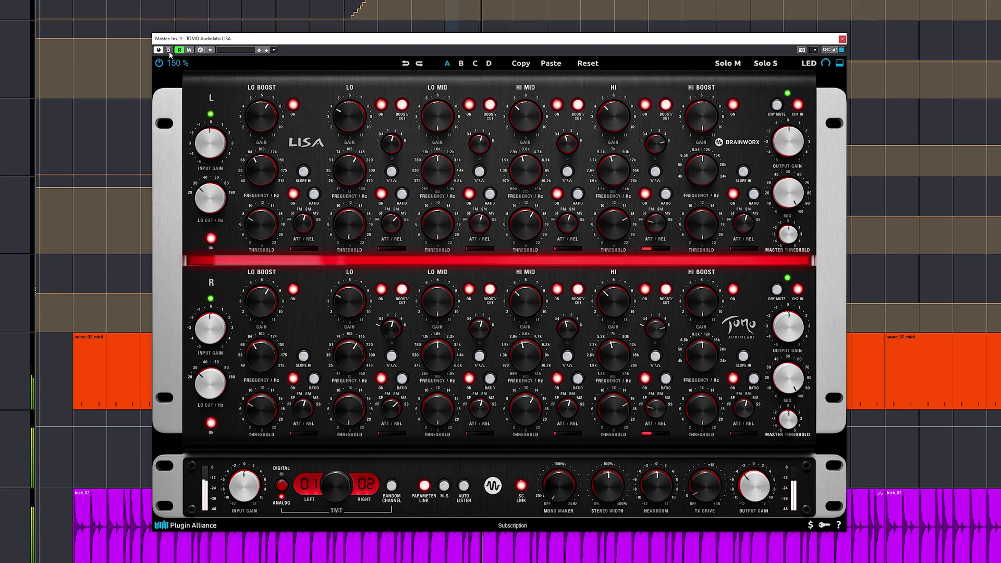
Compare the mix with and without LISA by repeatedly bypassing and re-enabling the plug-in during playback.
left_click(169, 50)
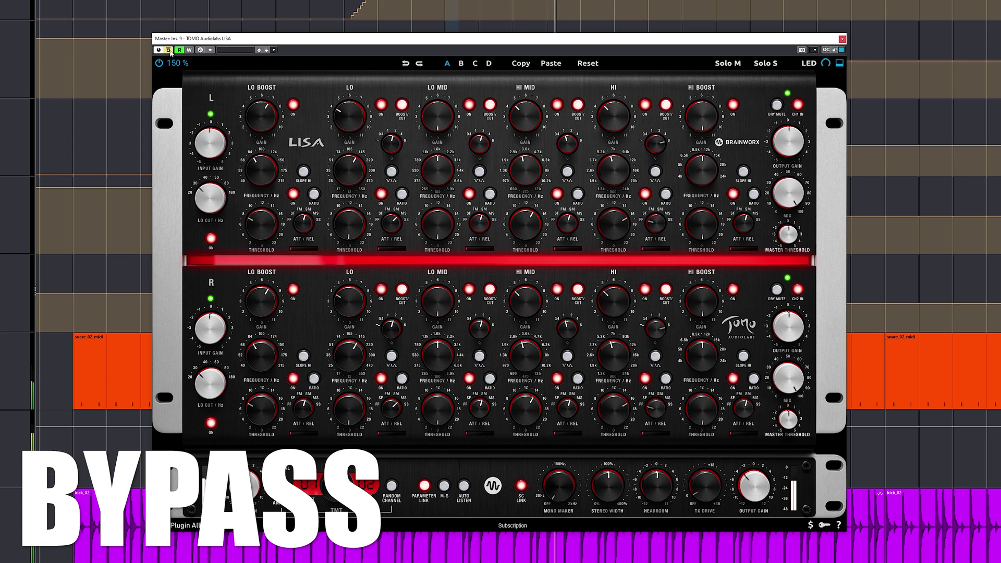
left_click(169, 50)
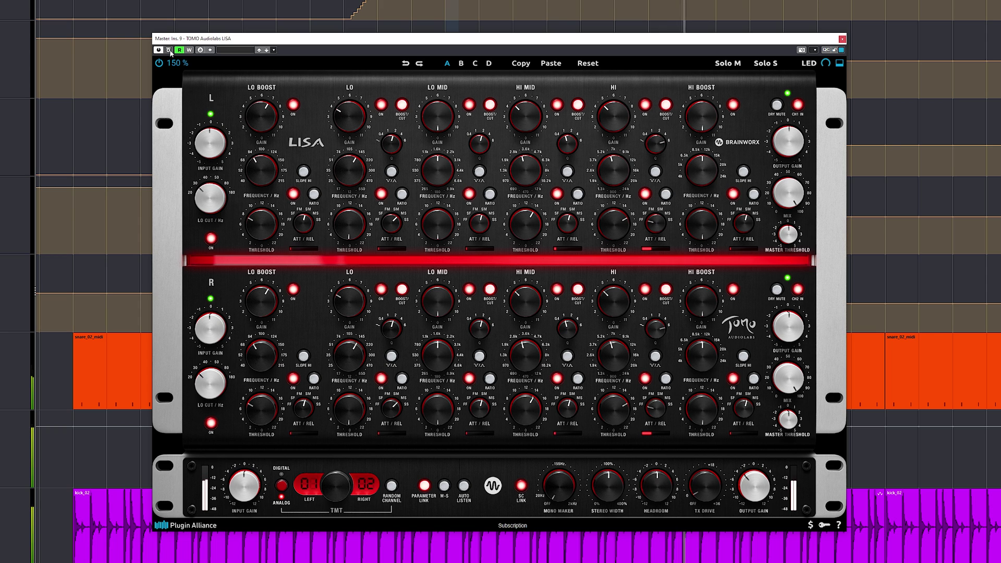
left_click(169, 50)
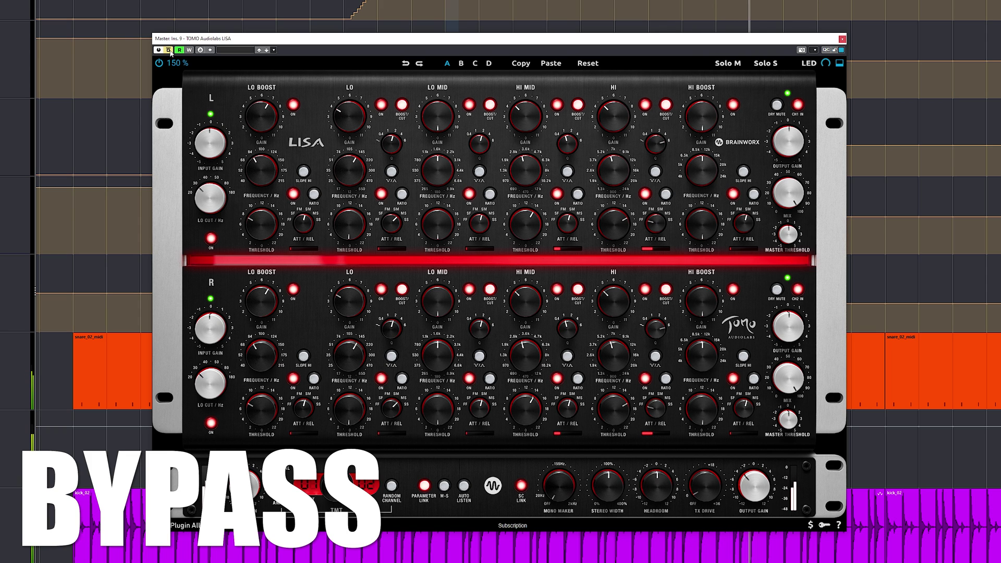
left_click(168, 51)
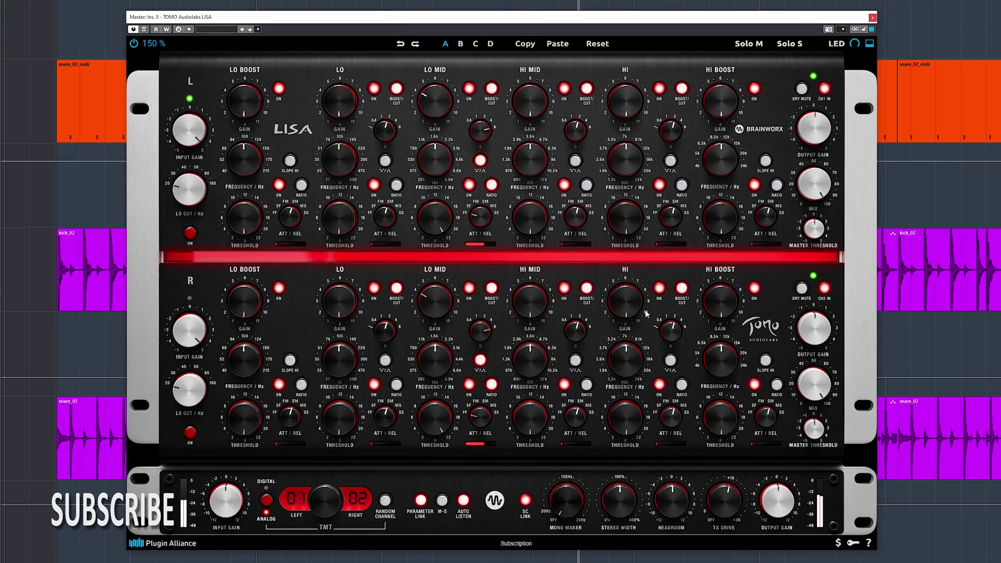
Audition the Lo Mid band's dynamics with the cut/boost direction switch off and on, and check its threshold.
left_click(480, 160)
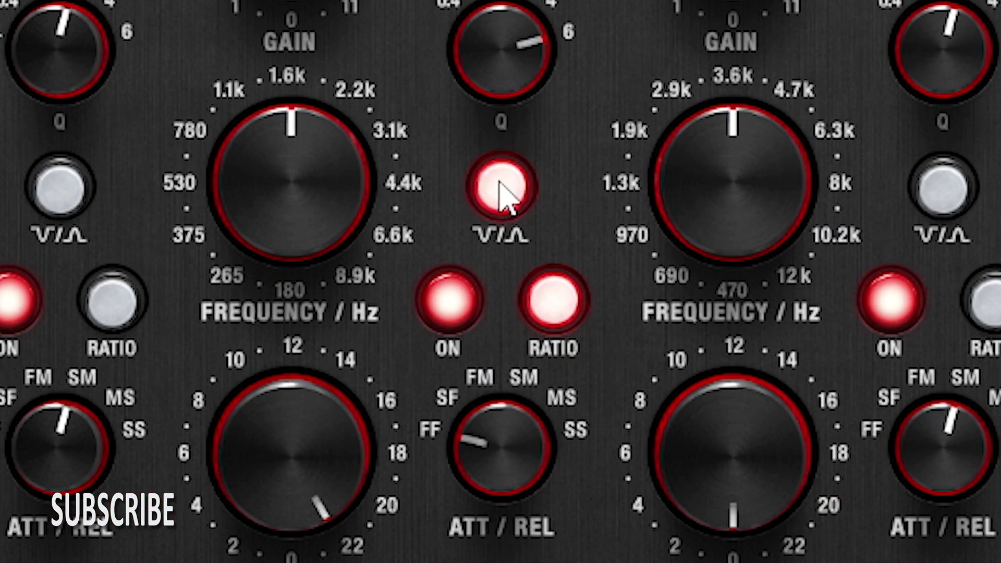
left_click(500, 189)
left_click(500, 188)
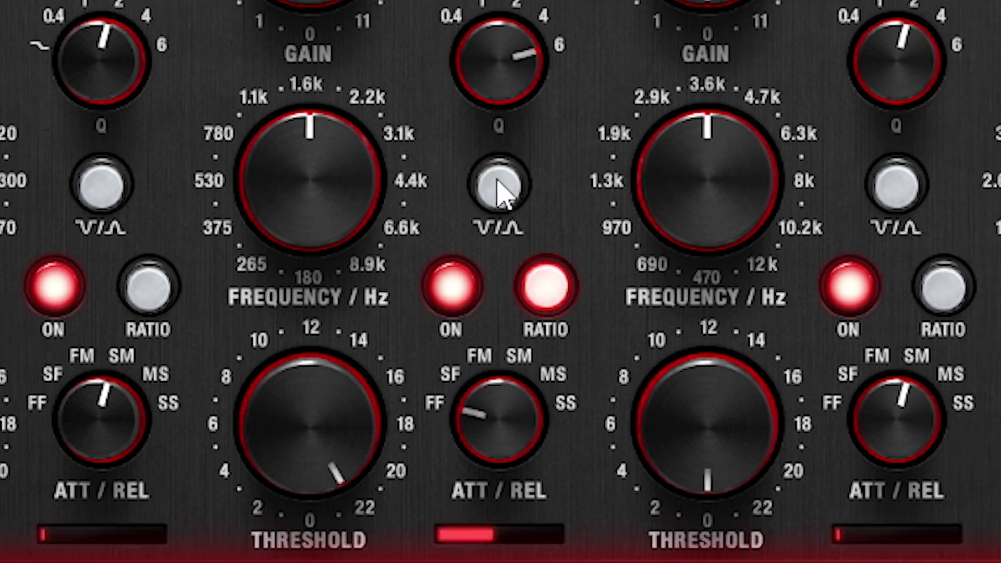
left_click(500, 189)
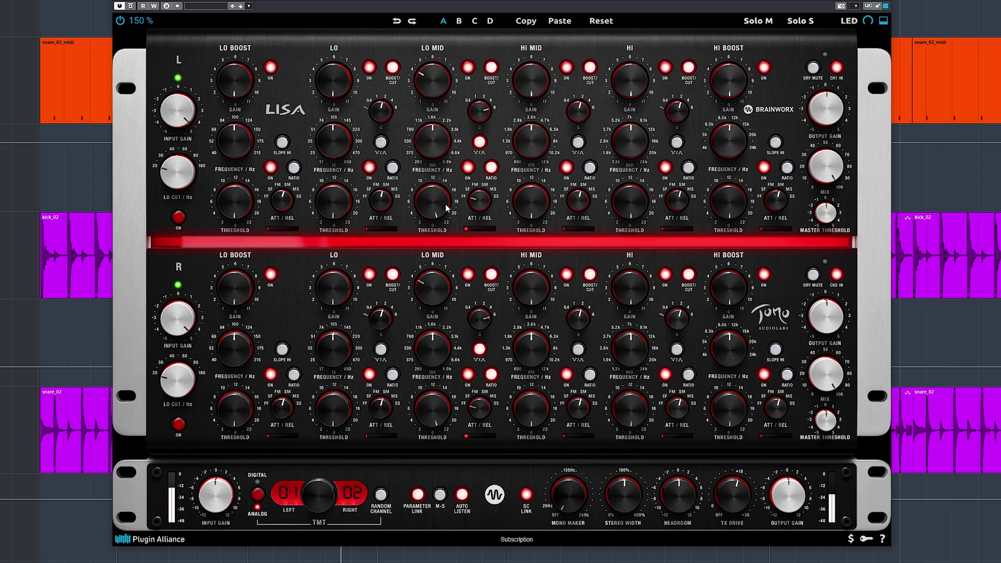
left_click_drag(440, 392, 440, 396)
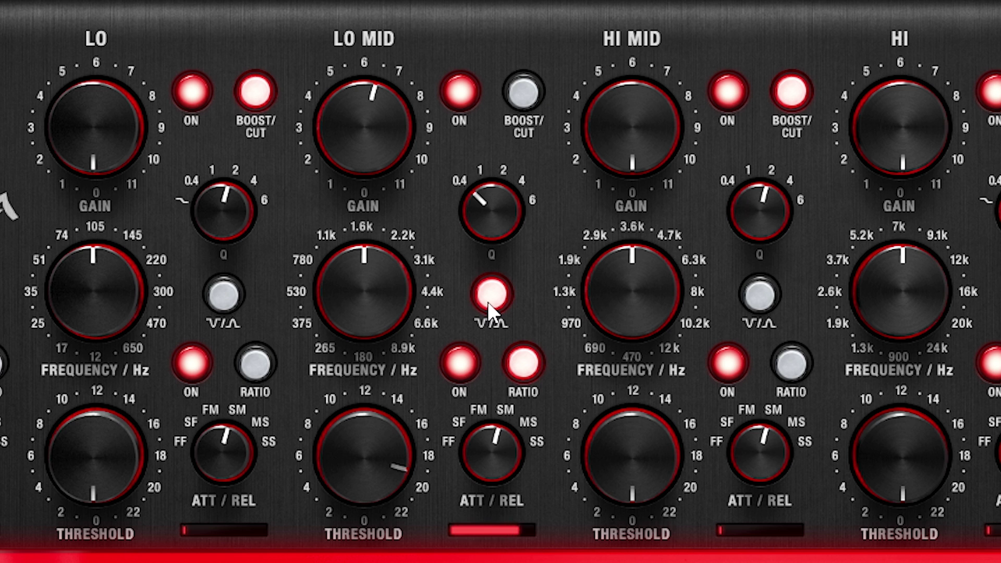
Turn on Boost/Cut for the Lo Mid band, switch off its inverted dynamics direction, and enable its dynamics section.
left_click(520, 97)
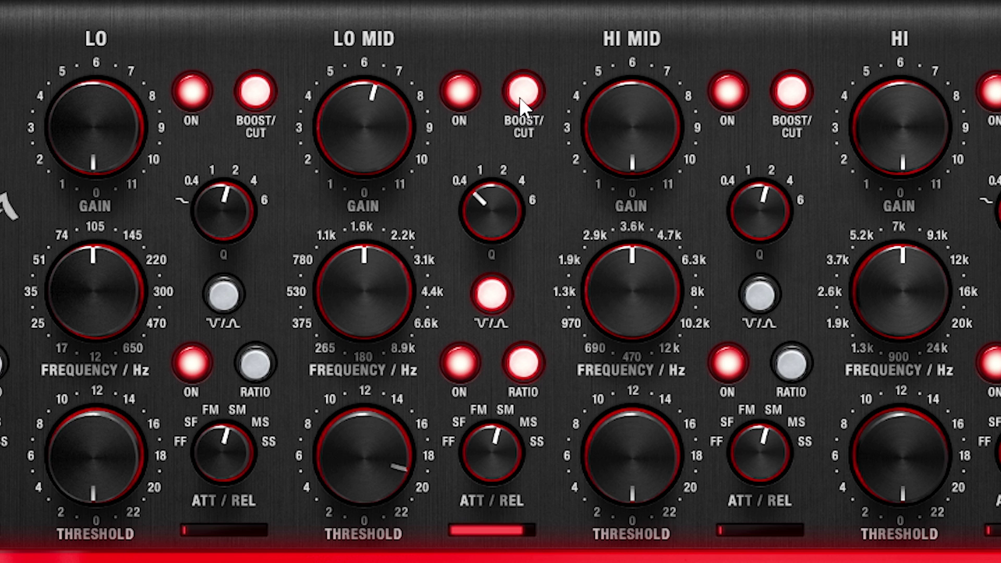
left_click(492, 295)
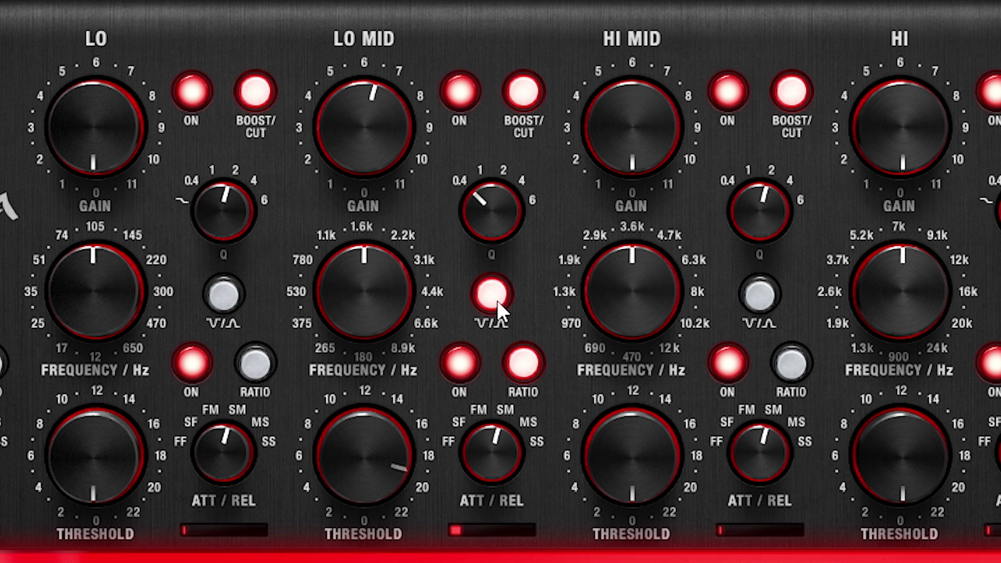
left_click(496, 301)
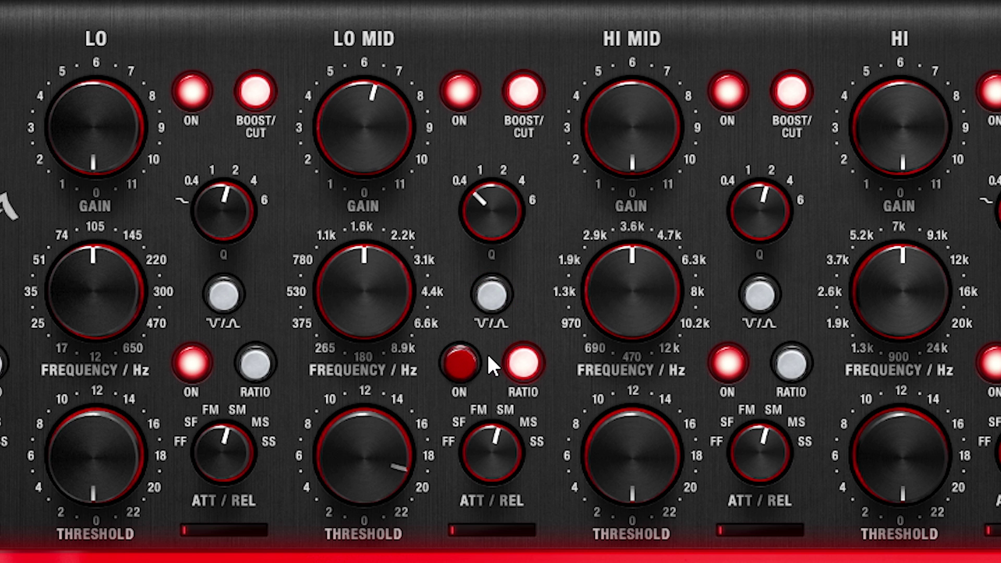
left_click(467, 364)
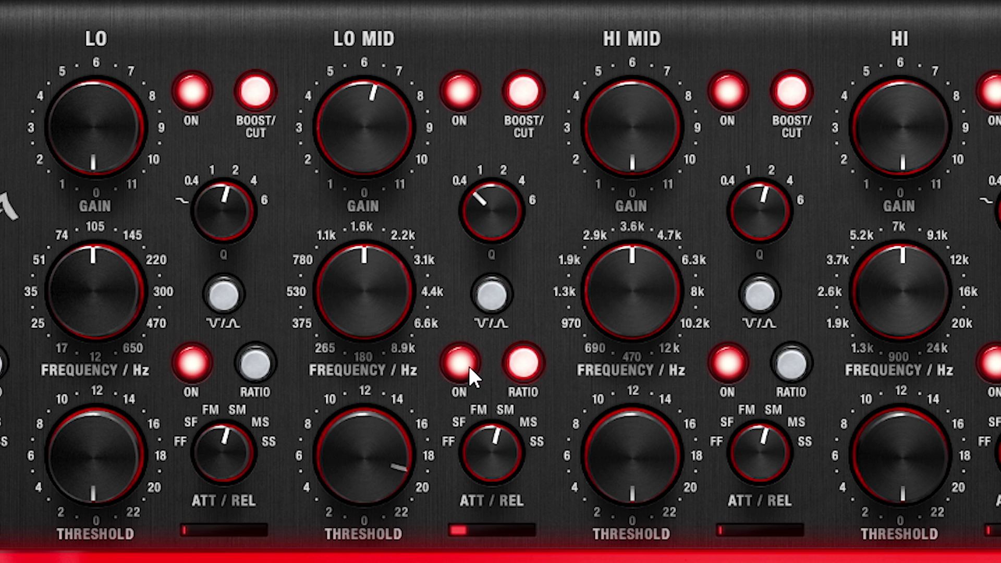
Set the Lo Mid band's attack/release to FF and sweep its threshold, ending at about 22.
left_click_drag(401, 457, 330, 477)
left_click_drag(495, 449, 495, 500)
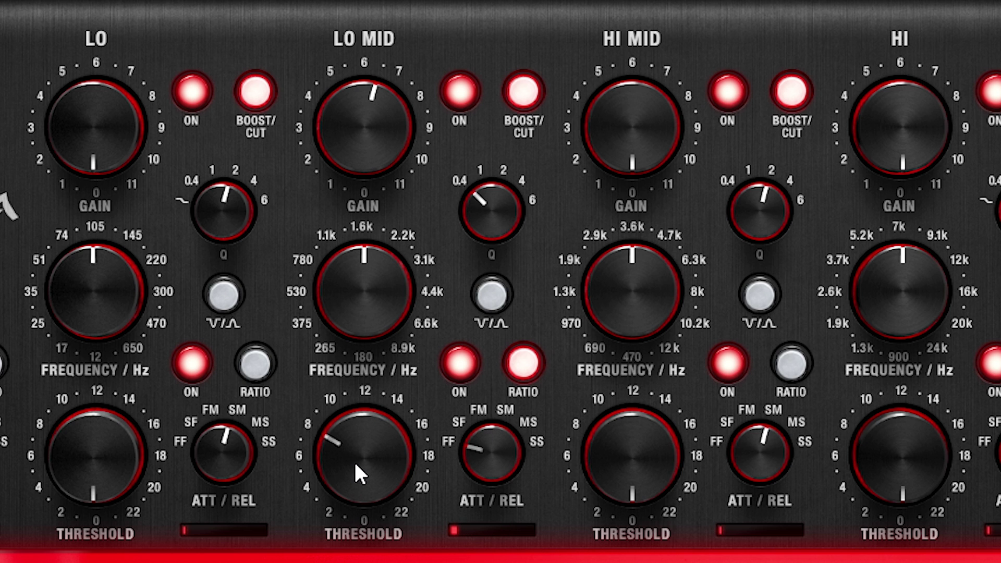
left_click_drag(354, 471, 344, 545)
left_click_drag(359, 485, 447, 197)
left_click_drag(369, 500, 378, 463)
Toggle the Lo Mid band's dynamics direction and sweep its gain between about 1.5 and 10.
left_click(492, 296)
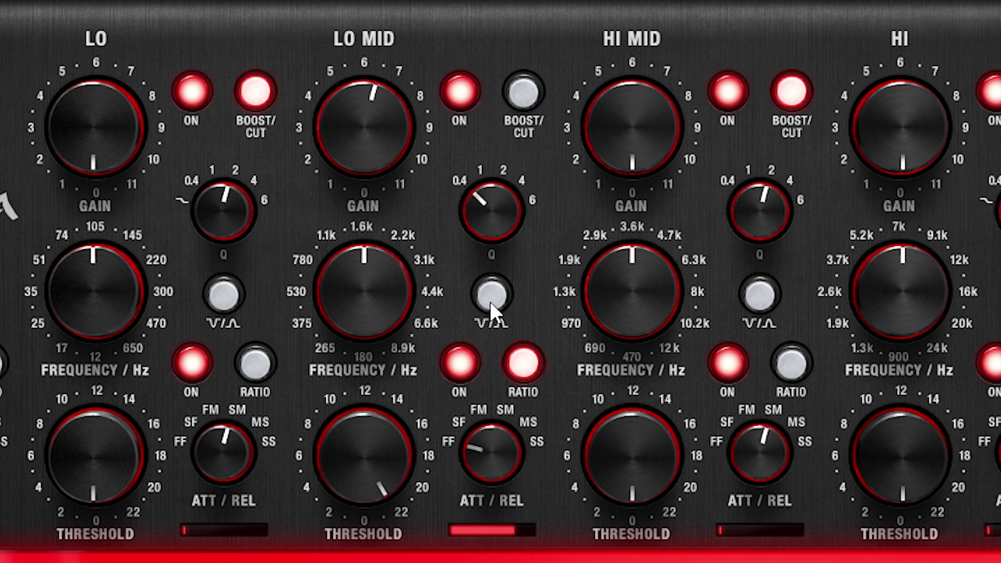
left_click_drag(354, 118, 332, 174)
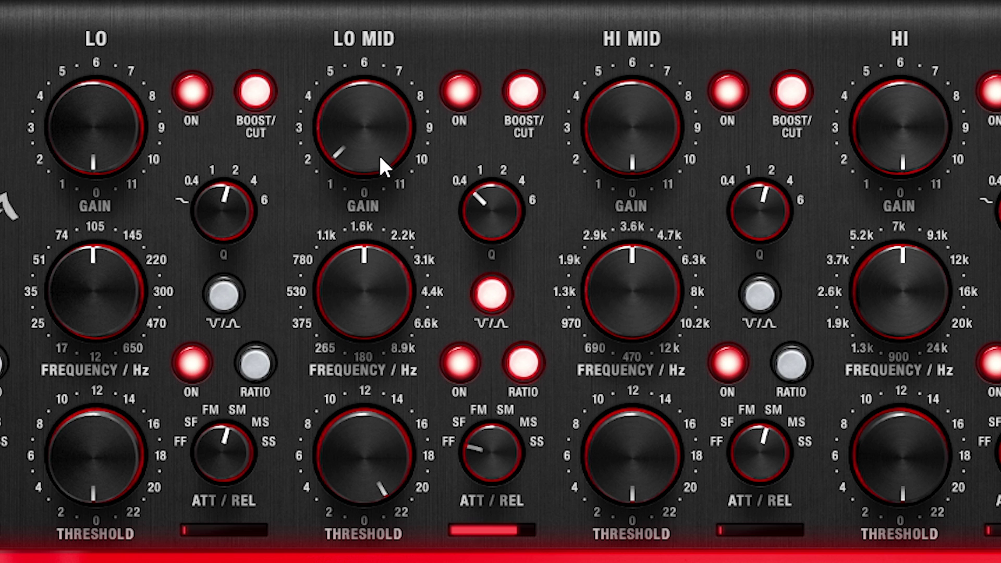
left_click_drag(374, 153, 360, 124)
left_click_drag(389, 108, 391, 1)
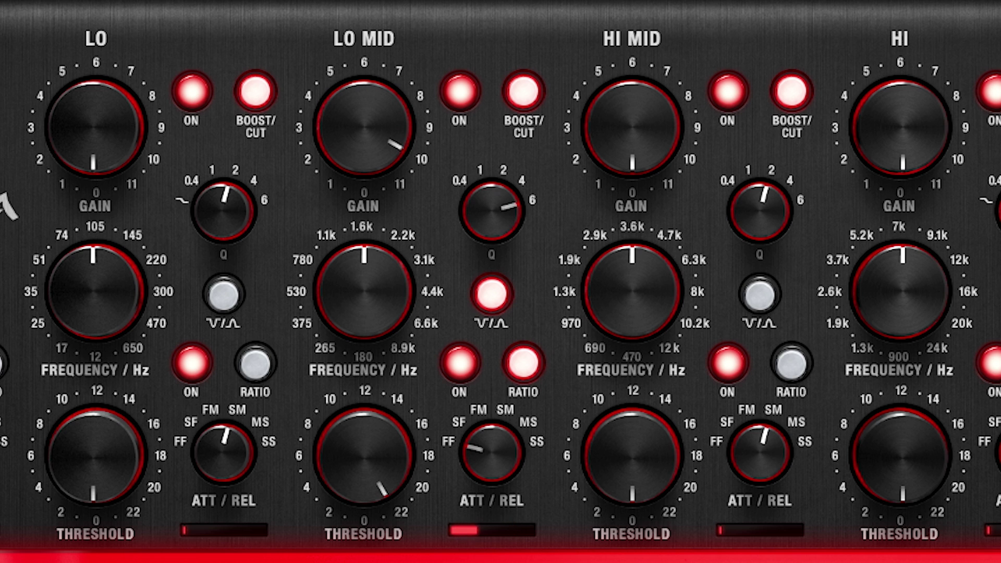
left_click_drag(391, 1, 354, 55)
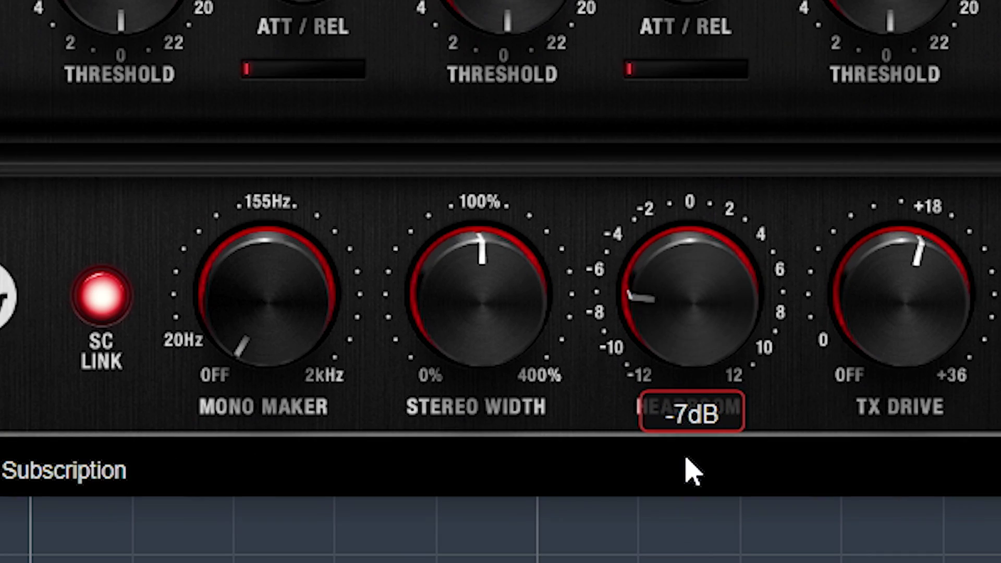
Lower Headroom to -10 dB and bring it back up to about -6 dB, and raise TX Drive to about +21 dBu.
left_click_drag(698, 375, 714, 510)
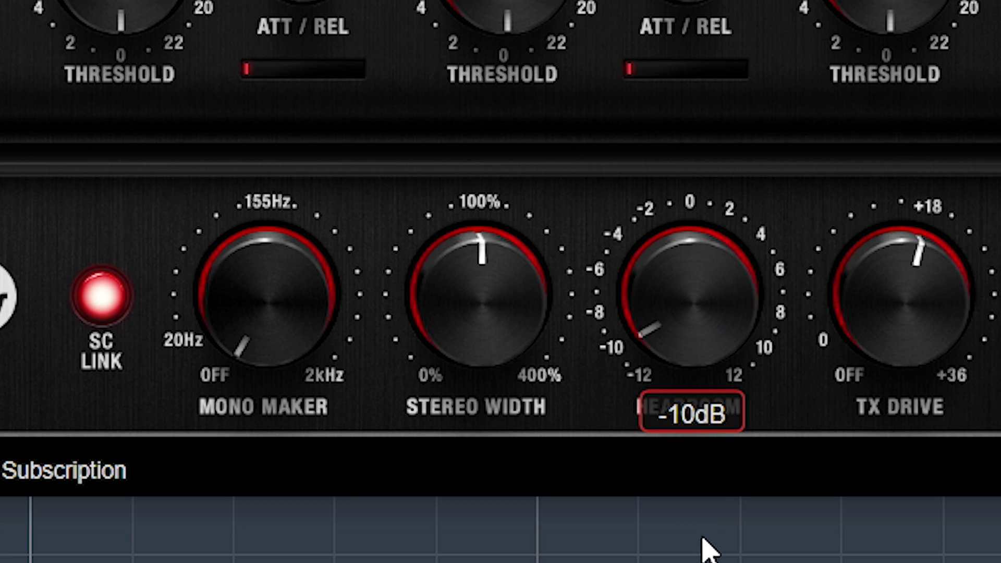
left_click_drag(709, 544, 753, 493)
left_click_drag(917, 336, 912, 266)
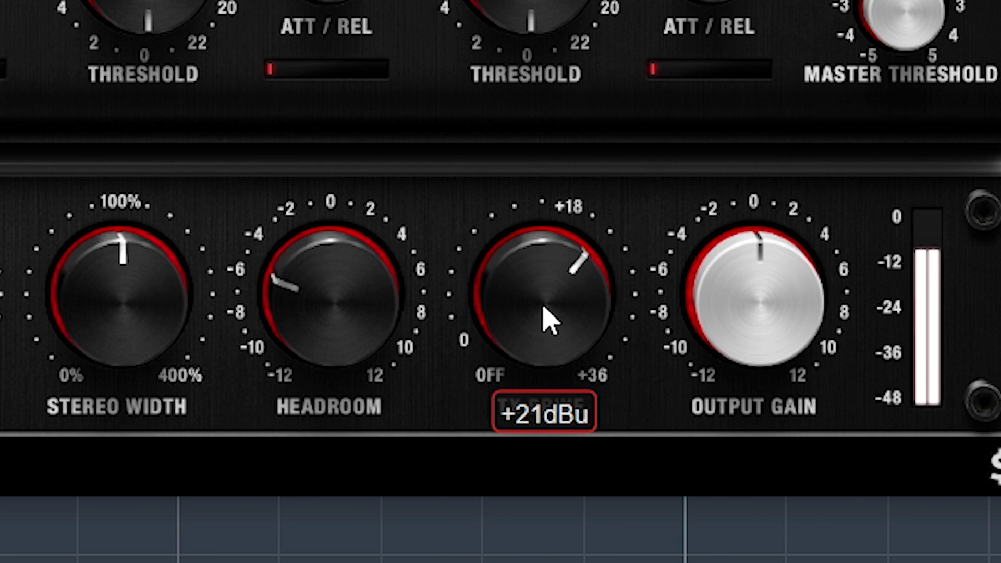
left_click_drag(553, 265, 570, 207)
left_click_drag(578, 162, 564, 197)
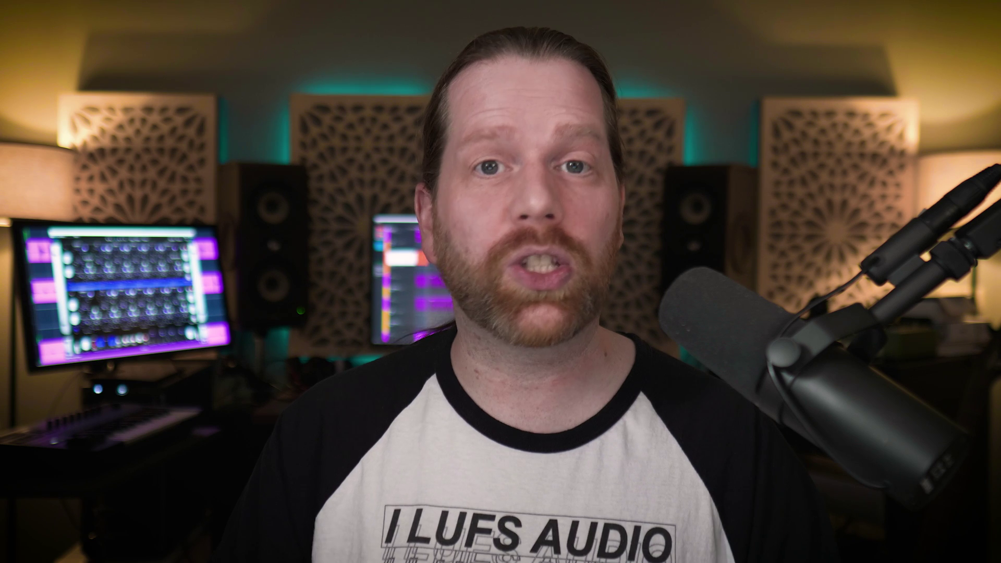